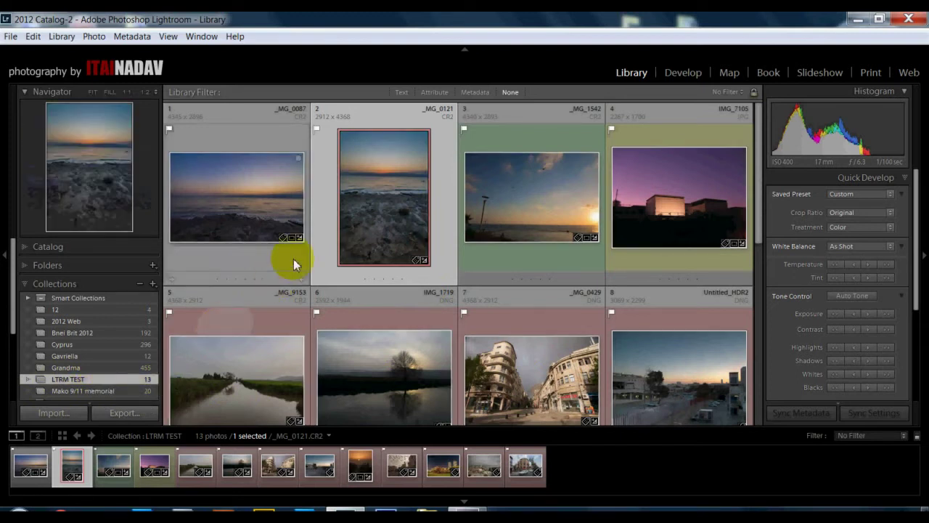
# Scroll up and down through the LTRM TEST collection grid to review its photos.
pyautogui.scroll(-3, 371, 228)
pyautogui.scroll(-2, 375, 231)
pyautogui.scroll(3, 374, 228)
pyautogui.scroll(2, 374, 228)
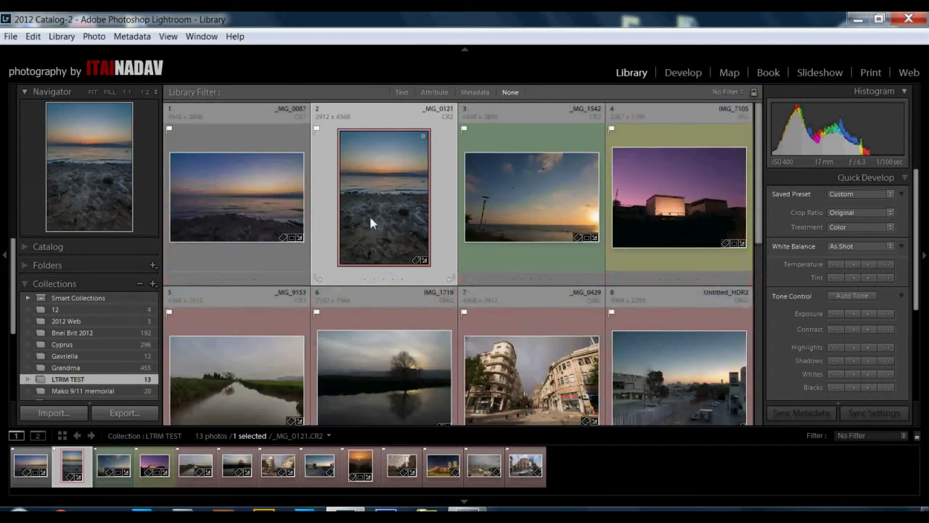
pyautogui.scroll(-1, 301, 182)
pyautogui.scroll(-2, 281, 265)
pyautogui.scroll(-2, 280, 290)
pyautogui.scroll(4, 279, 291)
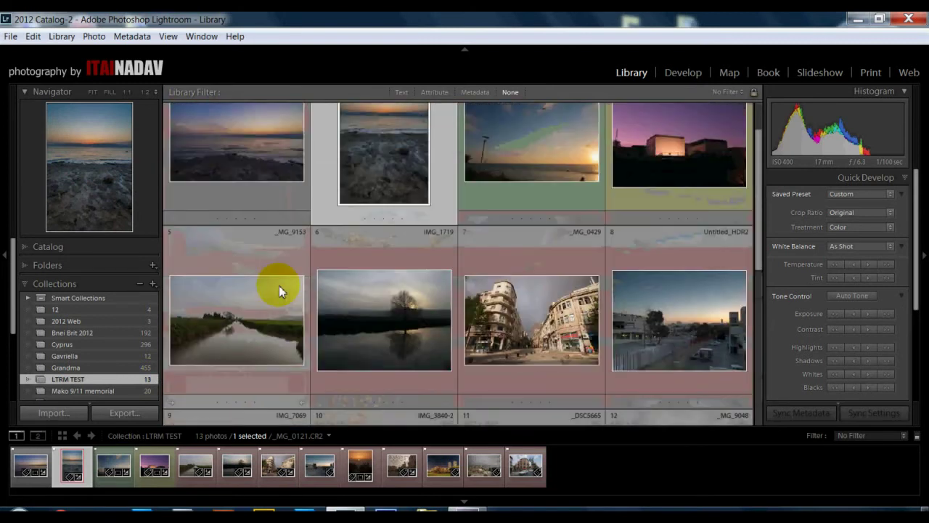
pyautogui.scroll(1, 280, 290)
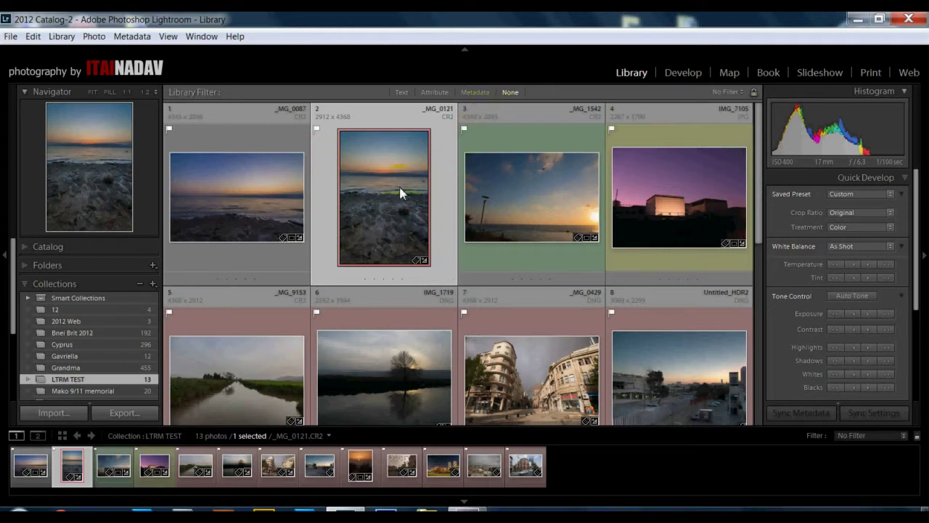
# Open _MG_0121 in Develop and preview its Paste Settings history step.
pyautogui.press('d')
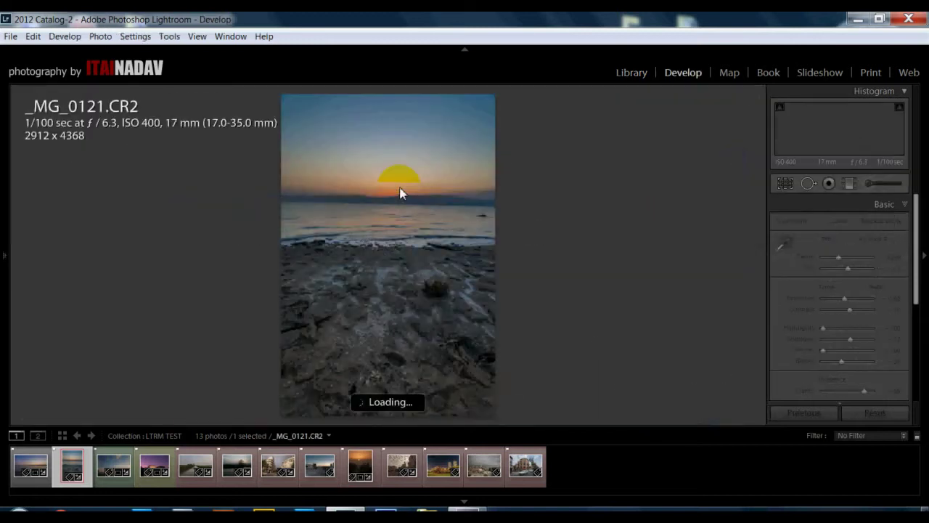
pyautogui.scroll(-5, 22, 301)
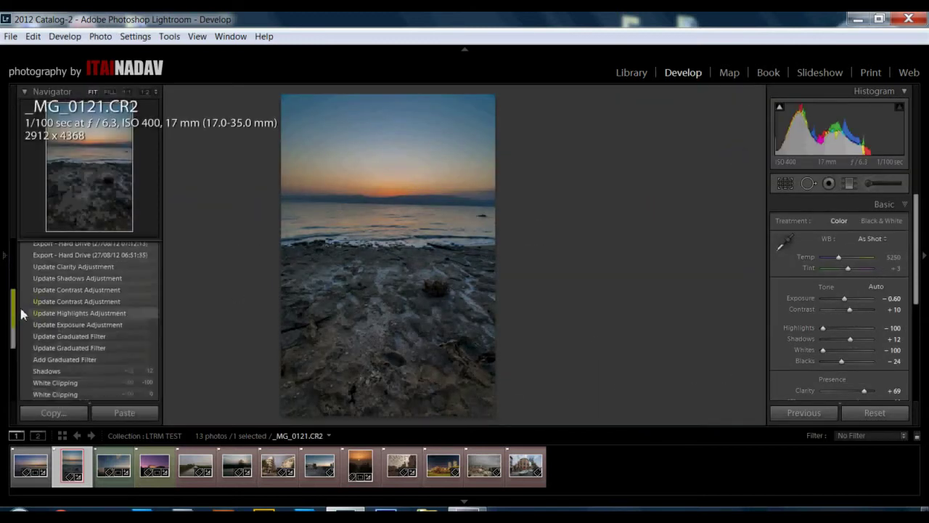
pyautogui.scroll(-5, 21, 310)
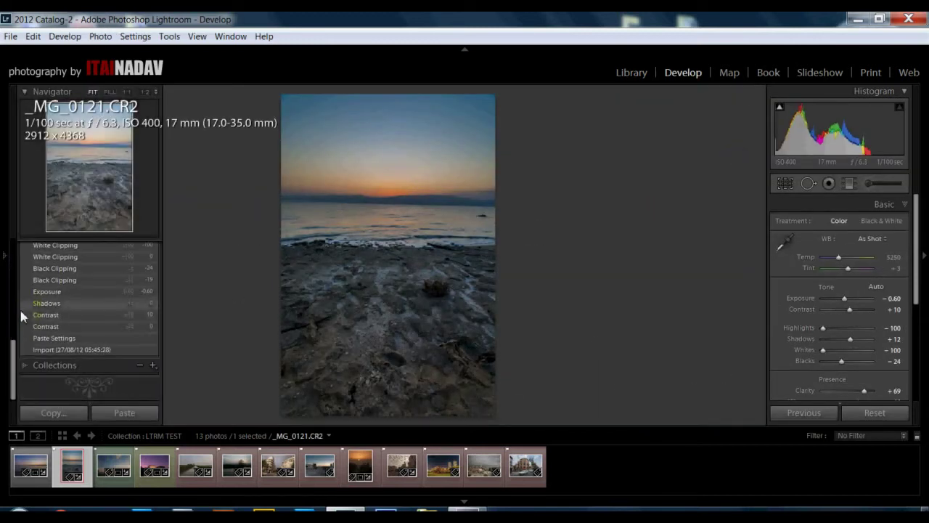
pyautogui.click(58, 336)
# Restore the latest Export history state and return to the Library grid.
pyautogui.scroll(3, 58, 336)
pyautogui.scroll(3, 58, 305)
pyautogui.scroll(3, 58, 276)
pyautogui.click(60, 250)
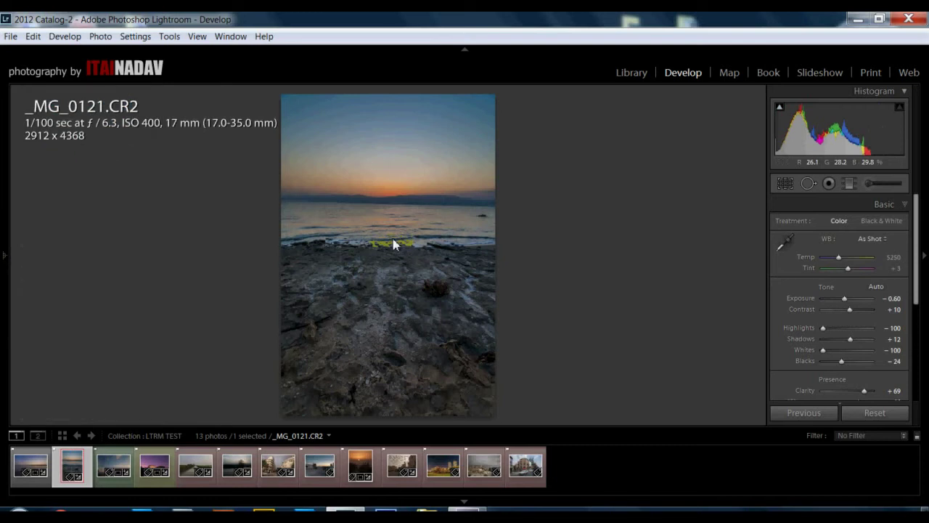
pyautogui.press('g')
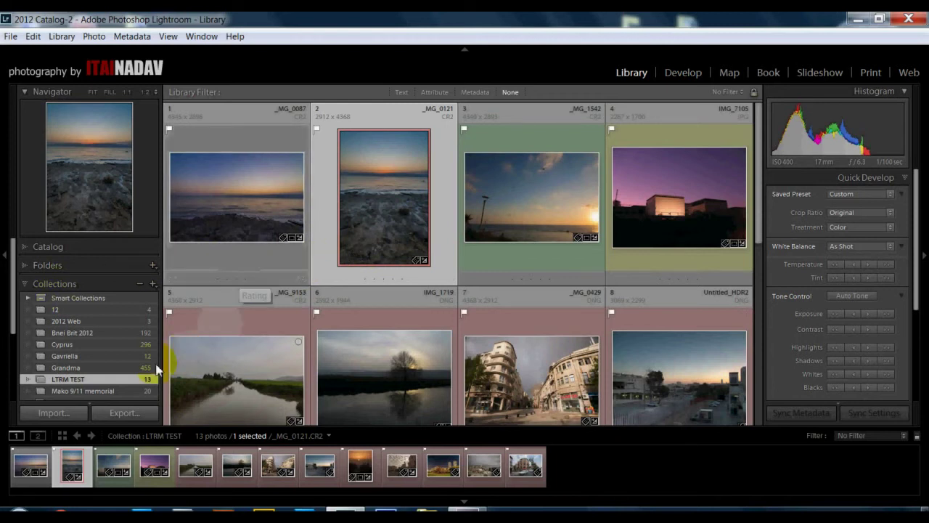
# Choose Export this Collection as a Catalog for the LTRM TEST collection.
pyautogui.rightClick(96, 384)
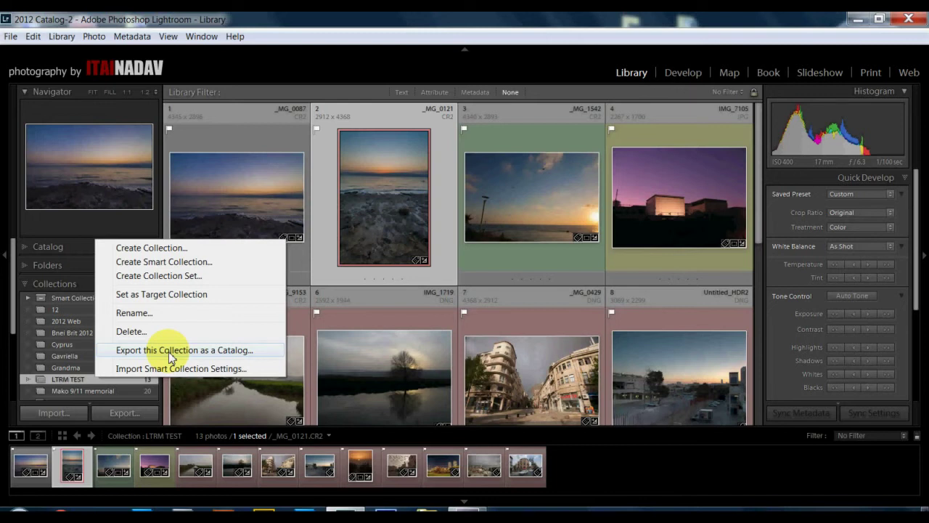
pyautogui.click(172, 352)
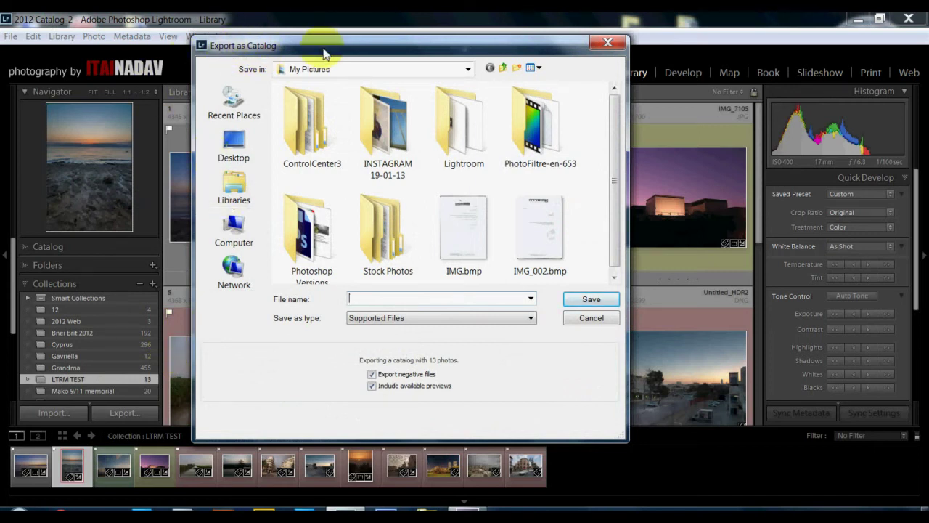
# Point the Export as Catalog dialog at the Libraries > Pictures folder.
pyautogui.moveTo(323, 50); pyautogui.dragTo(336, 47)
pyautogui.moveTo(272, 44); pyautogui.dragTo(260, 44)
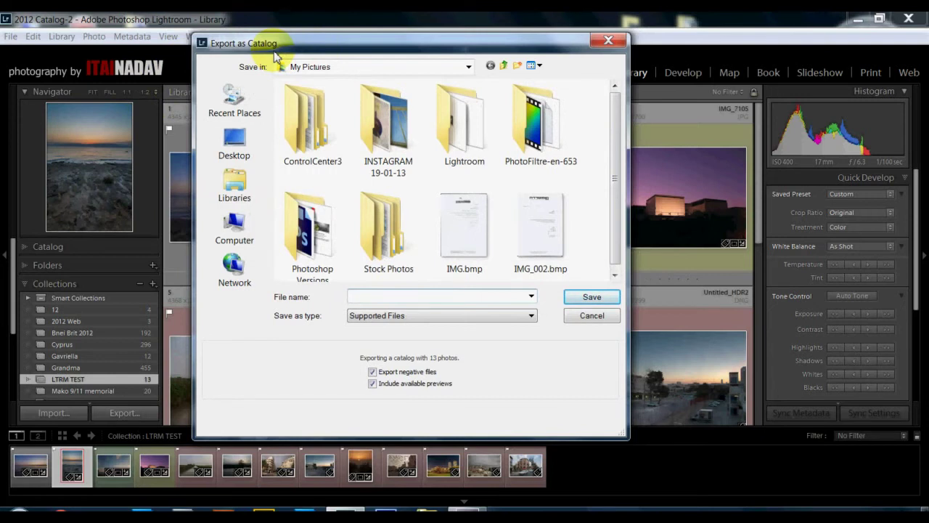
pyautogui.click(255, 190)
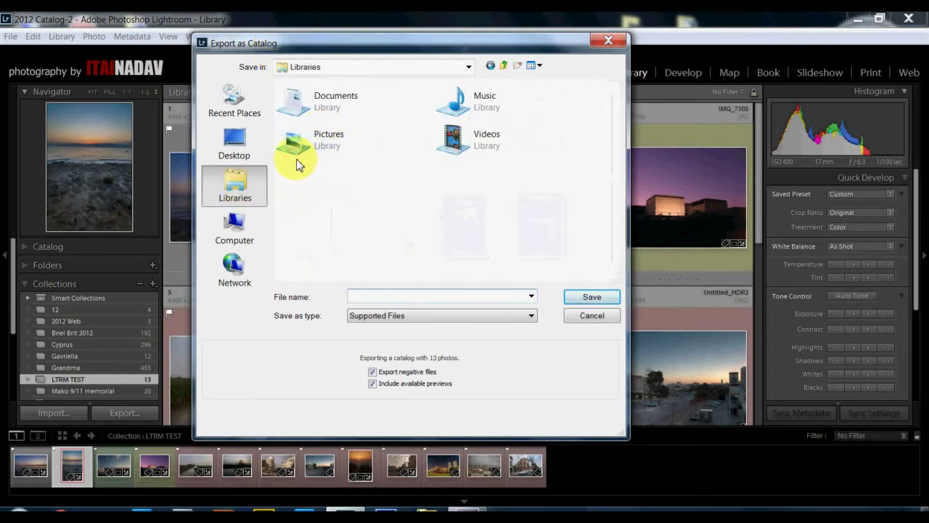
pyautogui.doubleClick(306, 149)
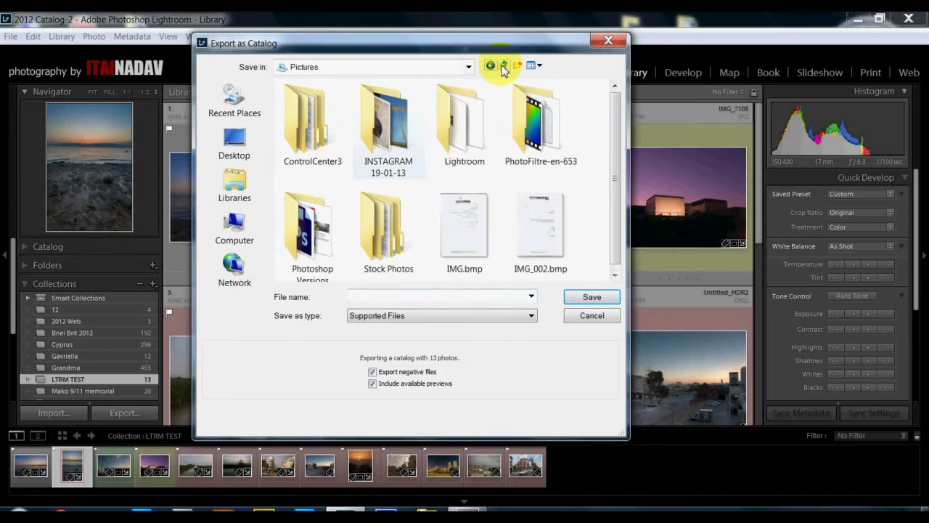
pyautogui.moveTo(448, 43); pyautogui.dragTo(443, 41)
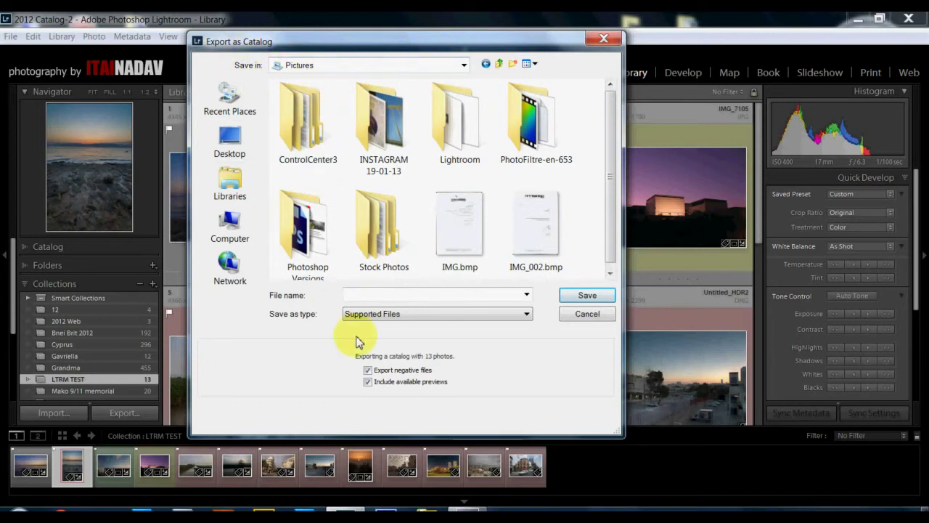
# Enter 'LTRM xport test' as the exported catalog's file name.
pyautogui.click(369, 303)
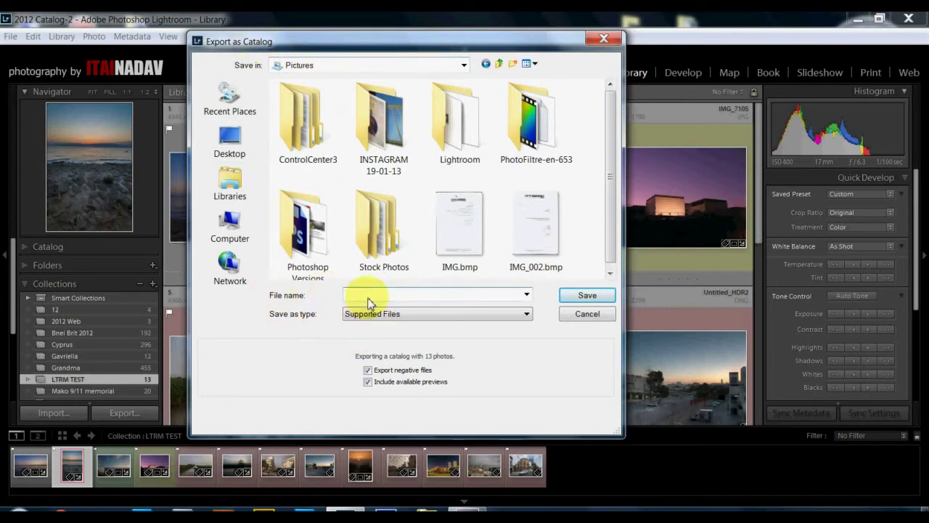
pyautogui.write('LTRM')
pyautogui.write(' xport test')
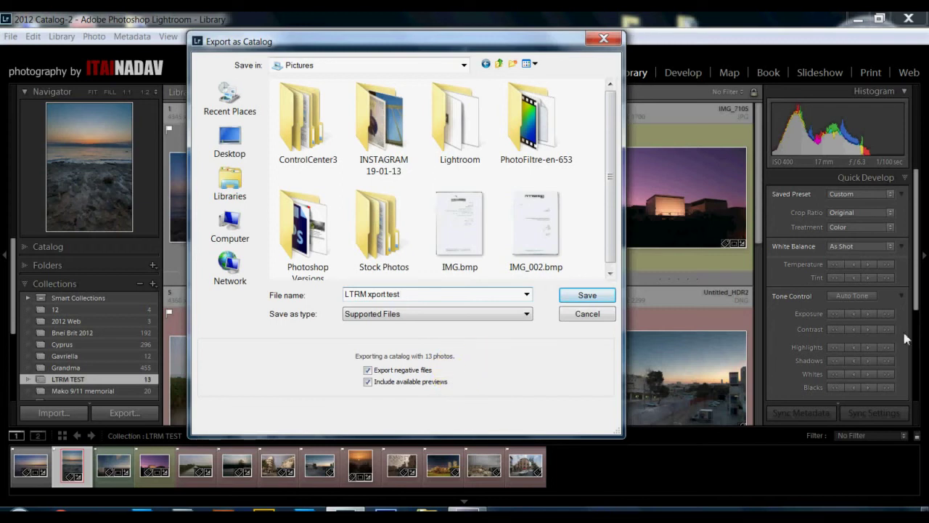
# Save the catalog export, then quit Lightroom with Skip this time for the backup.
pyautogui.click(591, 299)
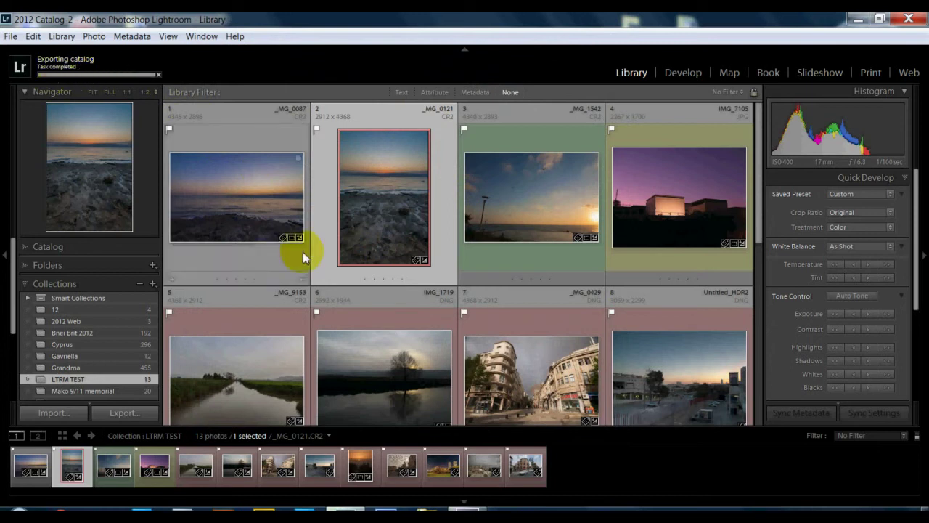
pyautogui.click(908, 19)
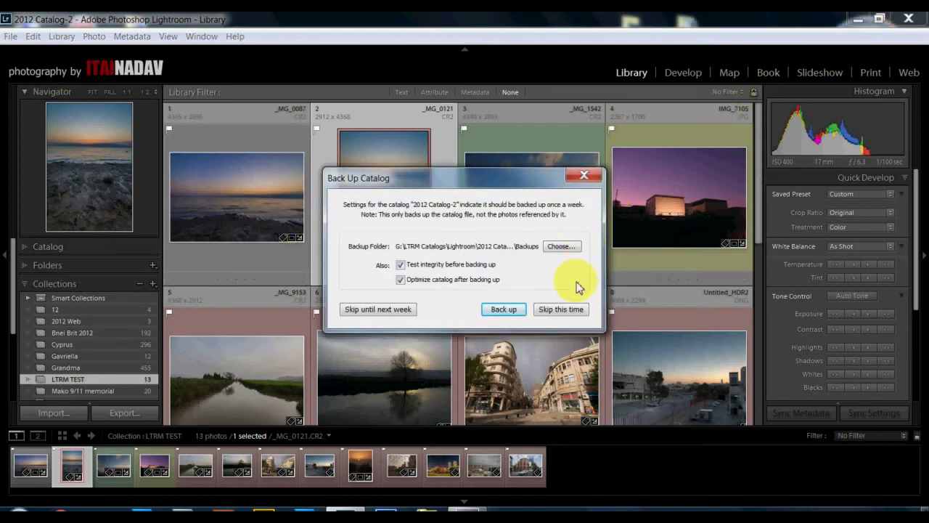
pyautogui.click(541, 309)
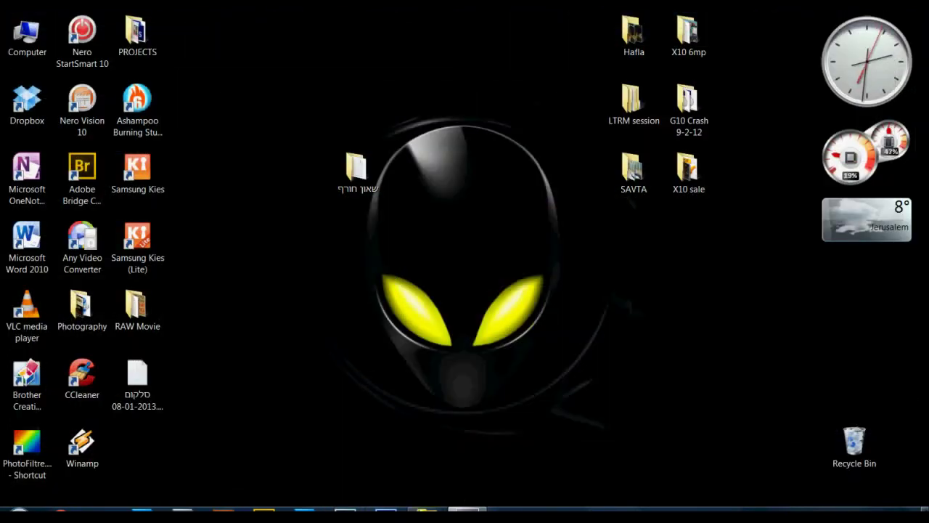
# Browse to Pictures > LTRM xport test, check Mako 2012, and open LTRM xport test.lrcat.
pyautogui.click(427, 509)
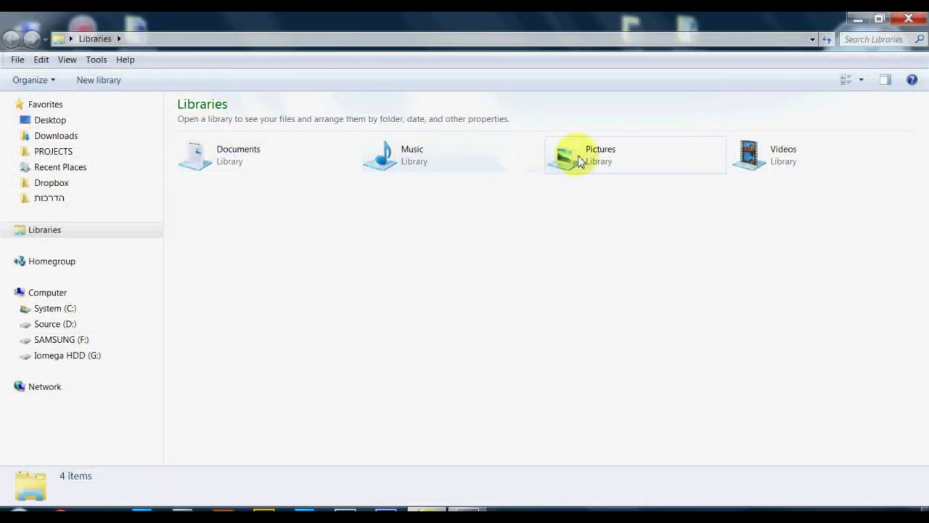
pyautogui.doubleClick(570, 152)
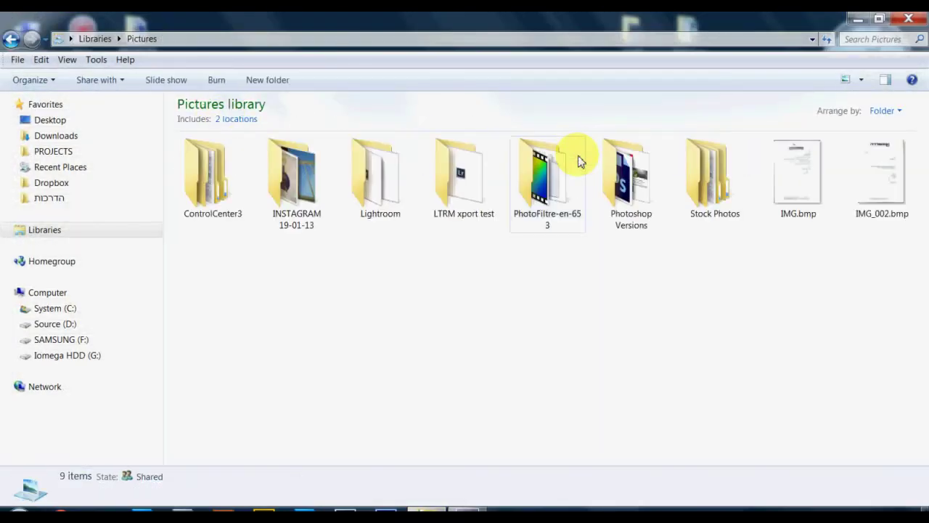
pyautogui.click(468, 190)
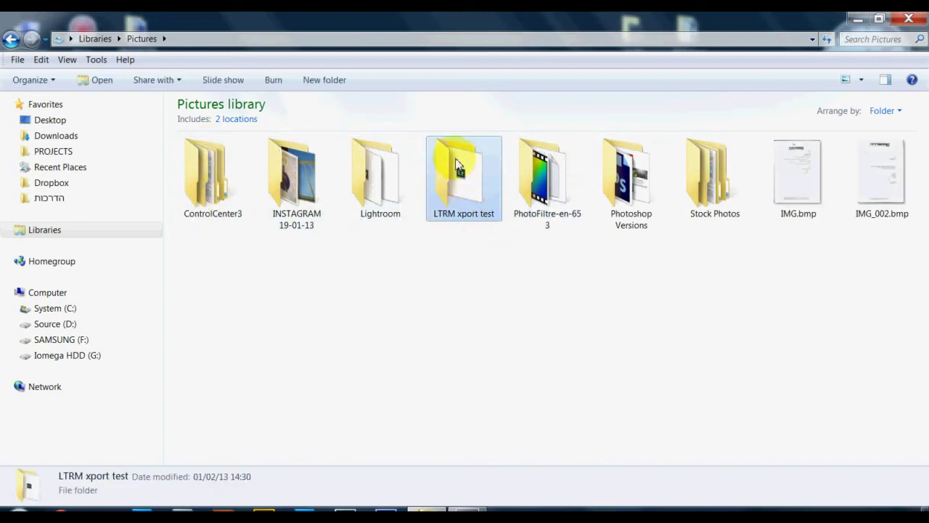
pyautogui.doubleClick(463, 190)
pyautogui.click(399, 187)
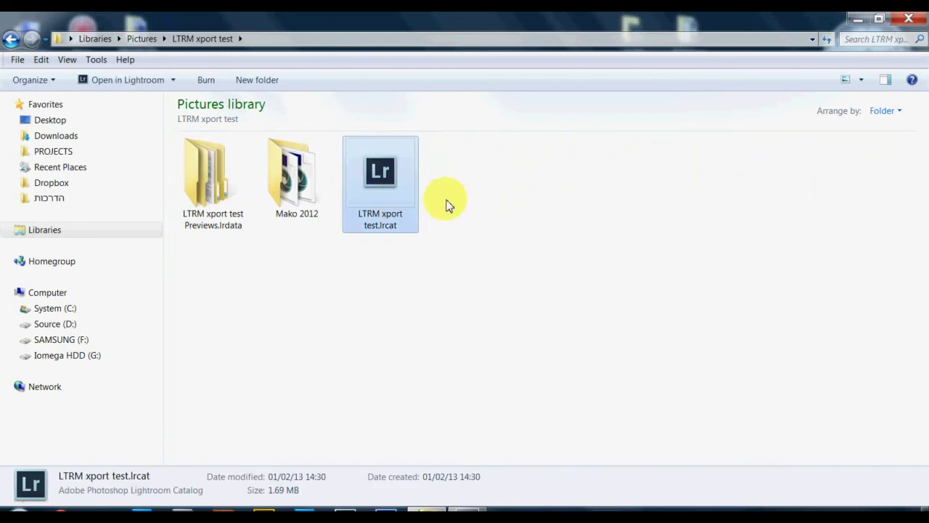
pyautogui.doubleClick(315, 181)
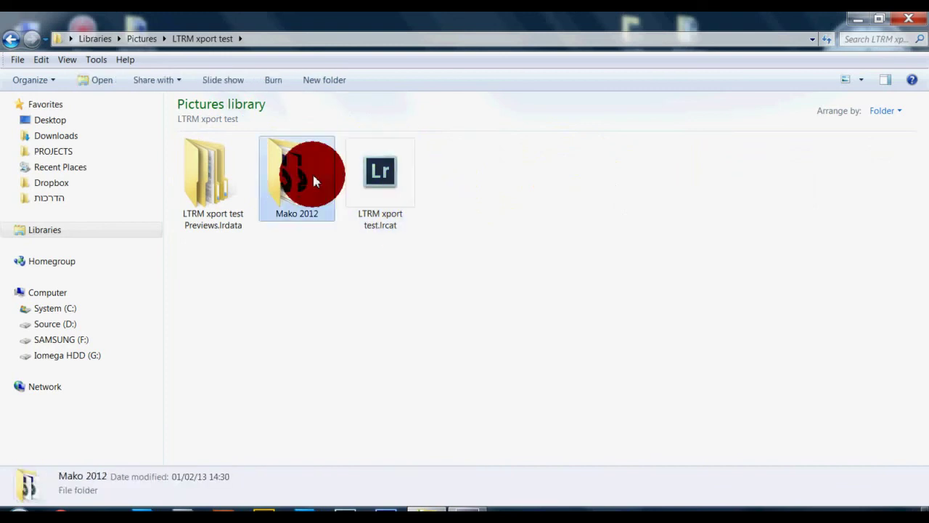
pyautogui.click(206, 40)
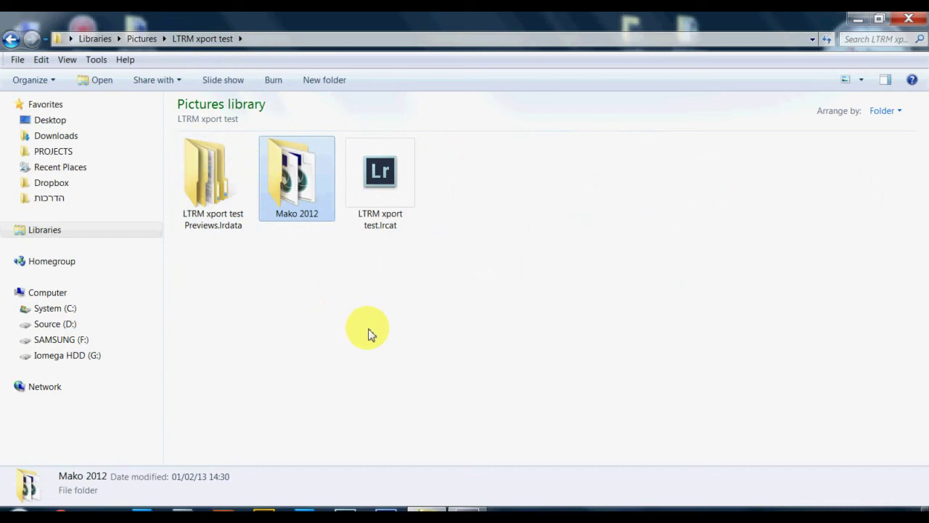
pyautogui.click(381, 170)
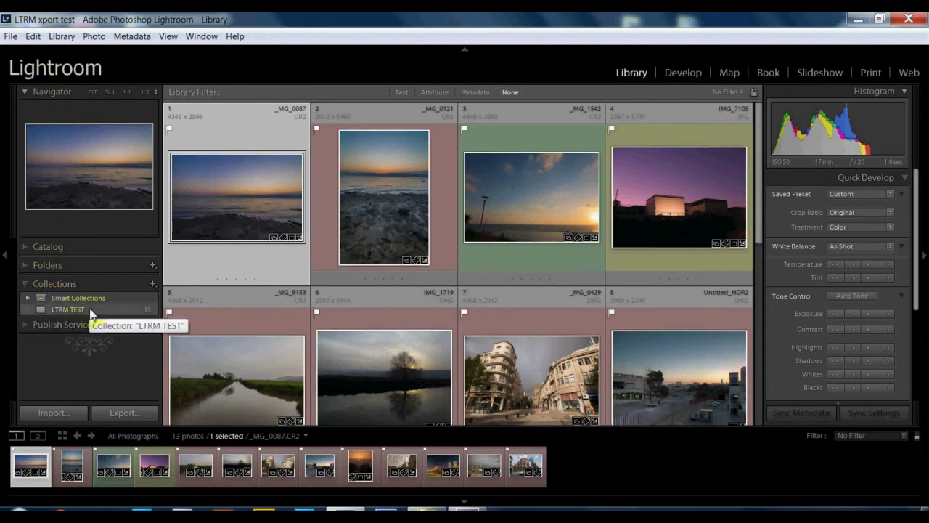
# Show the Mako 2012 folder under Source (D:) and select photo _MG_0121.
pyautogui.click(22, 265)
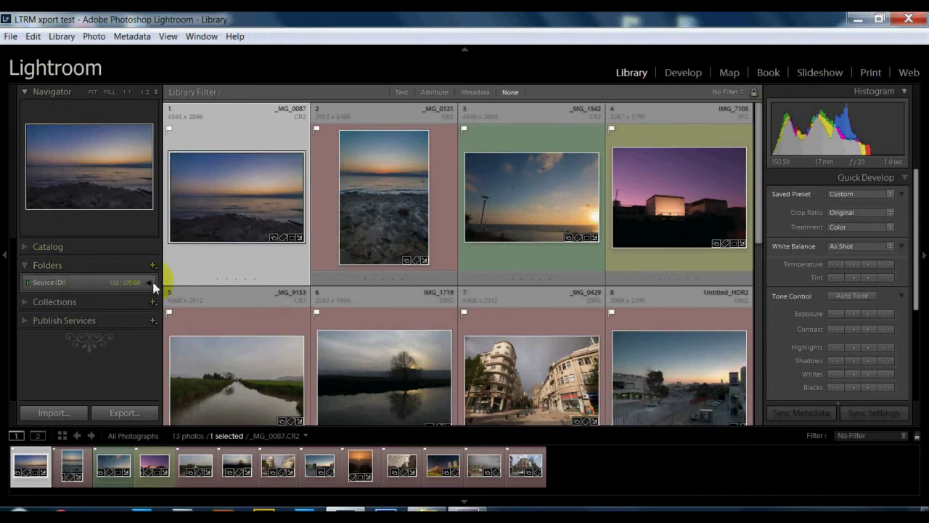
pyautogui.click(149, 282)
pyautogui.click(120, 297)
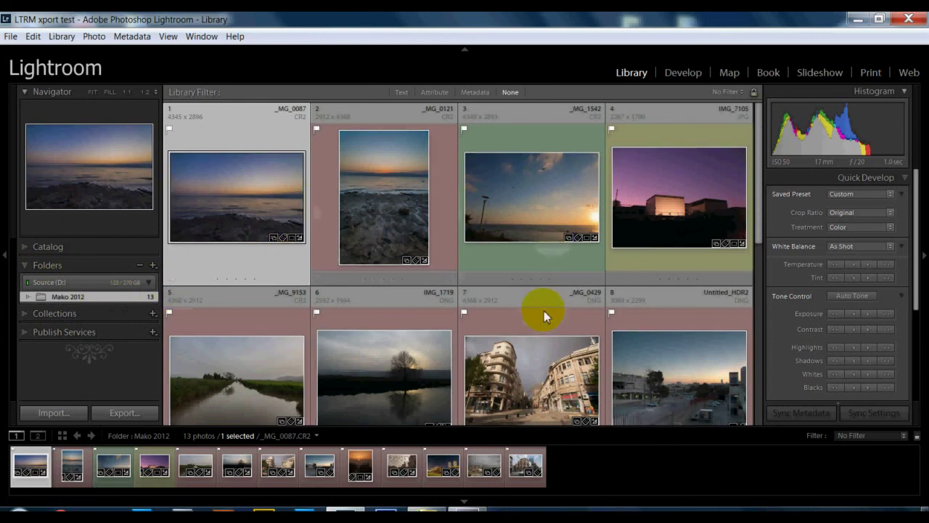
pyautogui.scroll(-5, 540, 311)
pyautogui.scroll(5, 539, 311)
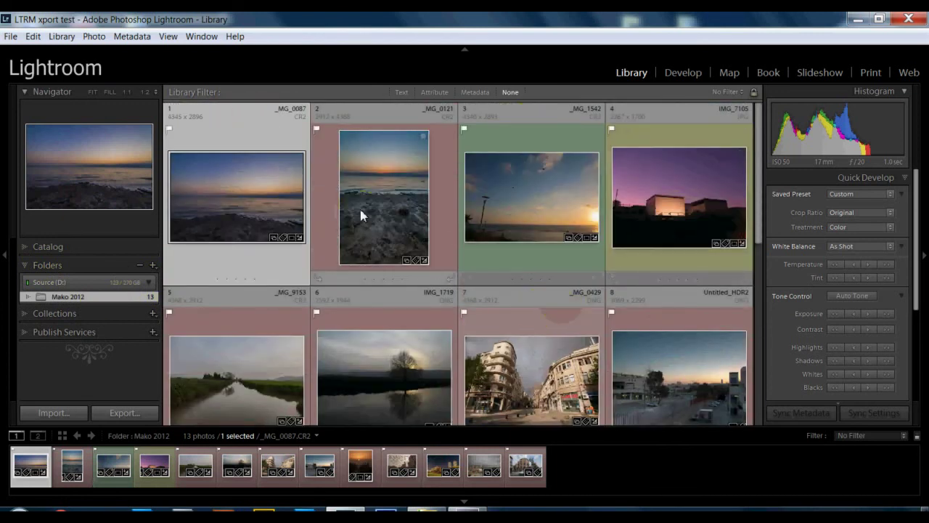
pyautogui.click(369, 209)
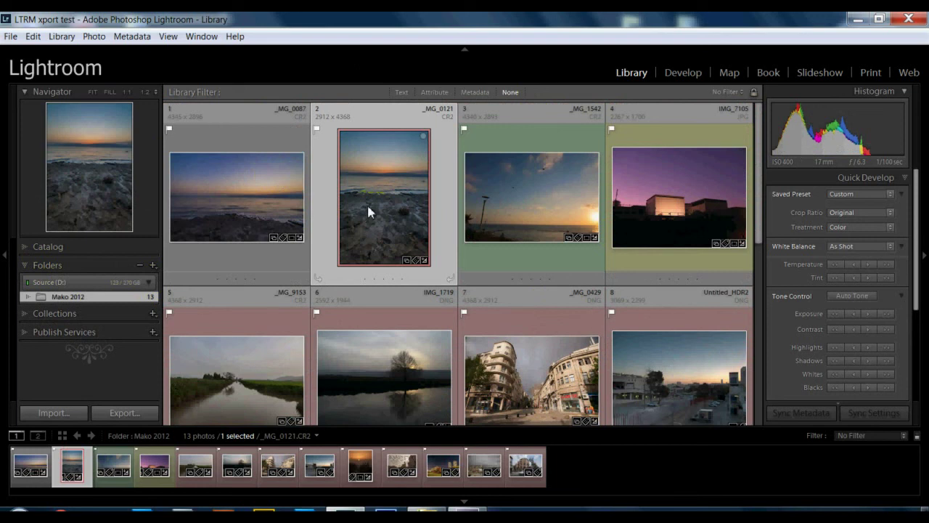
pyautogui.press('d')
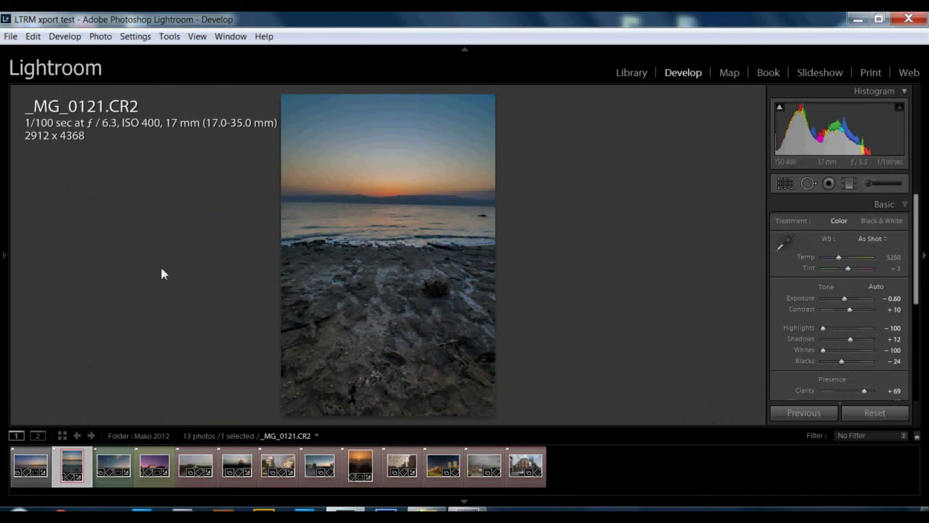
pyautogui.scroll(-2, 37, 361)
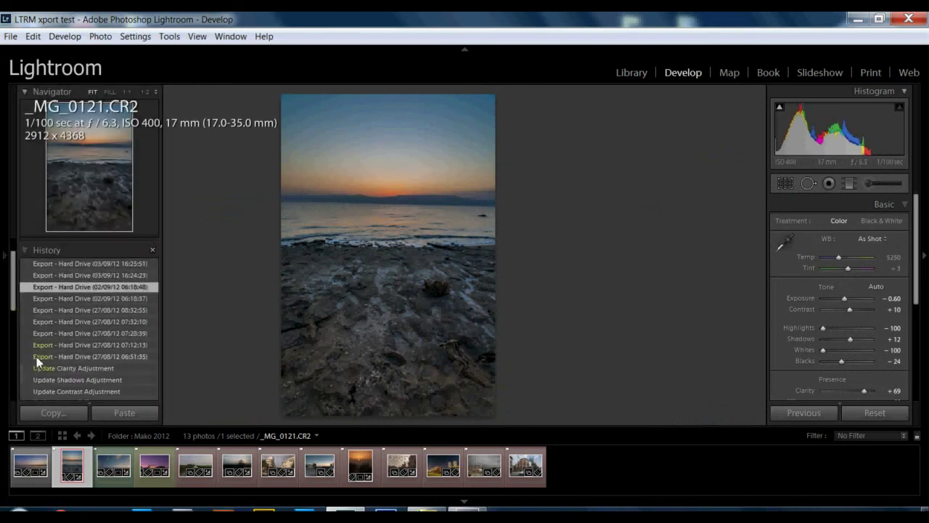
pyautogui.scroll(-5, 38, 361)
pyautogui.scroll(-5, 51, 382)
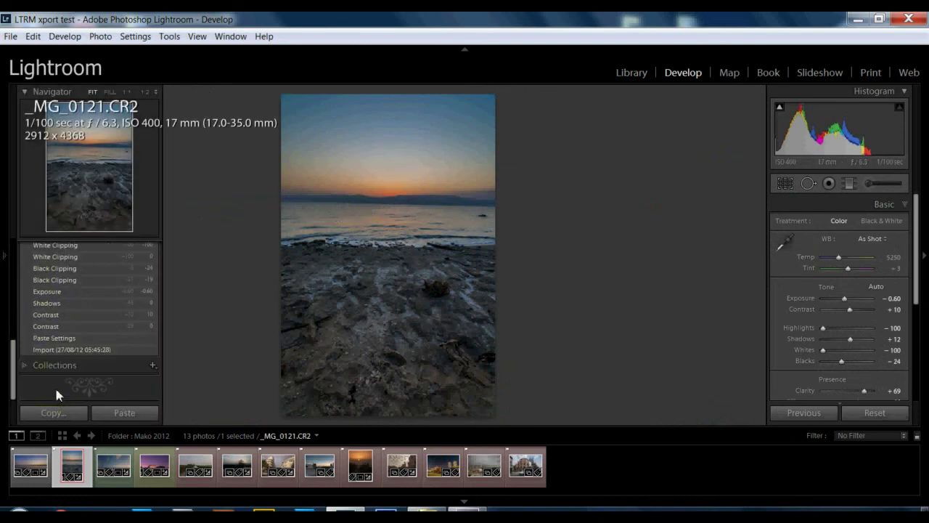
pyautogui.click(78, 330)
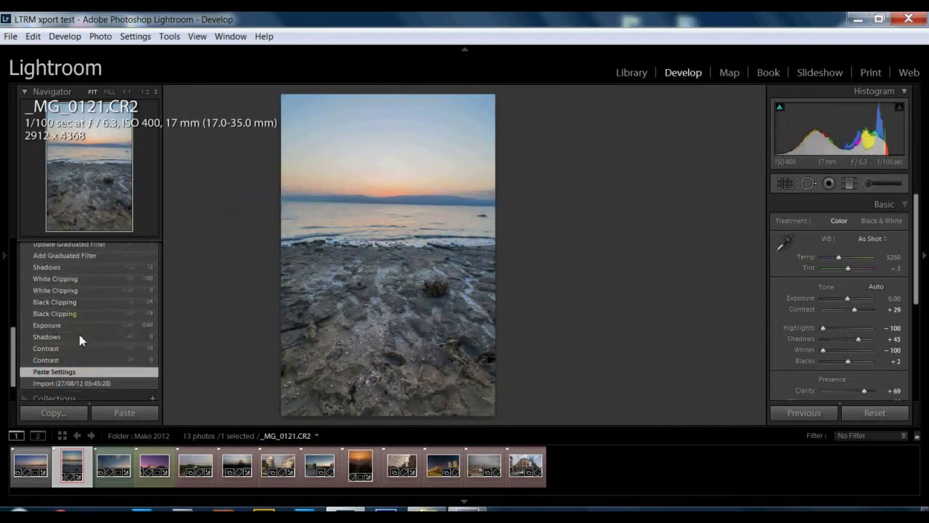
pyautogui.scroll(10, 79, 340)
pyautogui.click(80, 295)
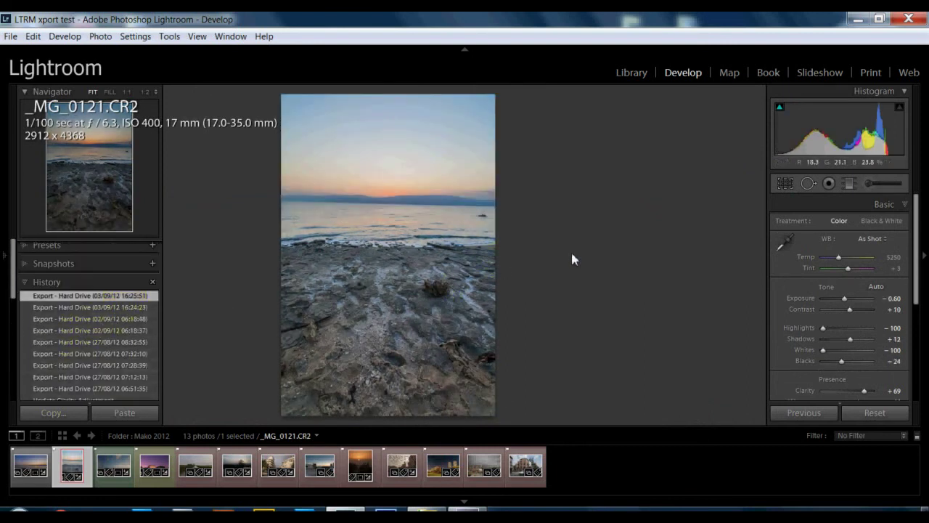
pyautogui.click(630, 73)
pyautogui.click(648, 171)
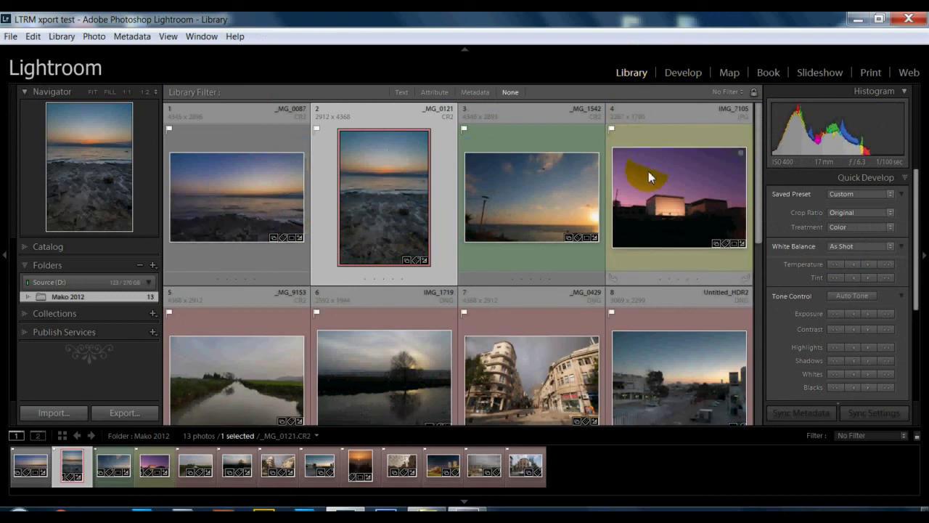